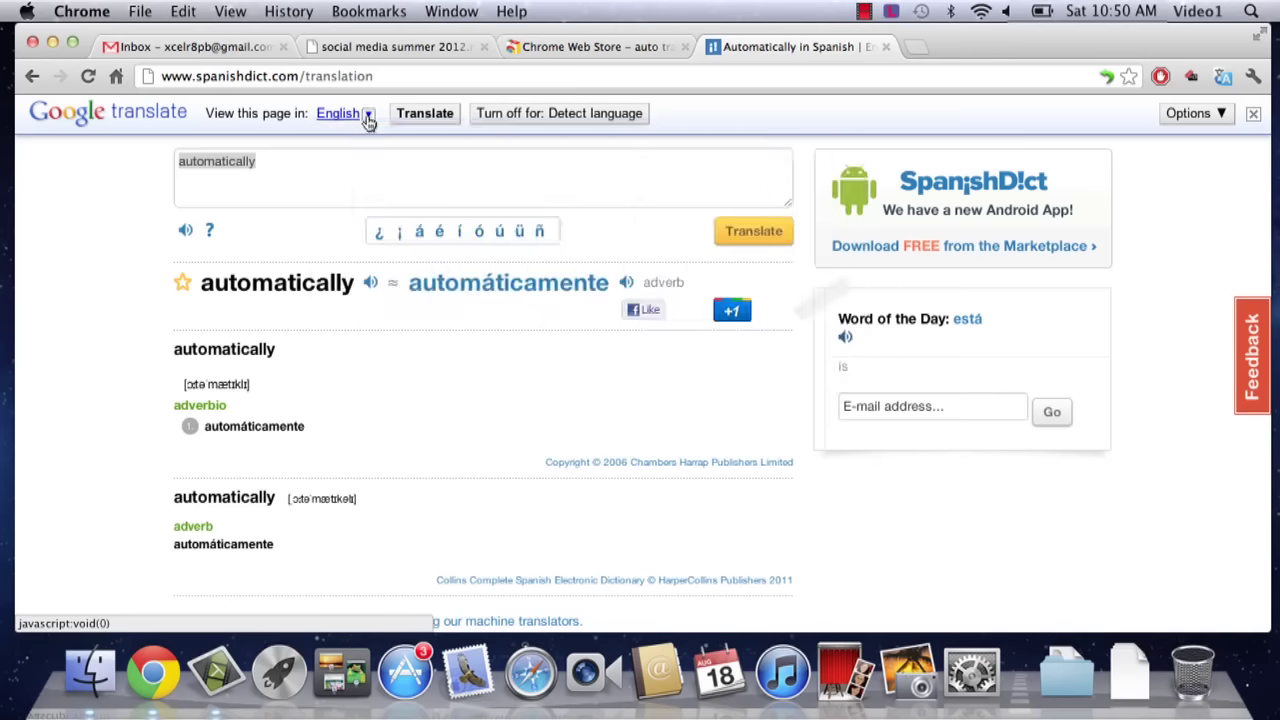
- Keep English as the target language and translate the SpanishDict page
{"action": "left_click", "coordinate": [378, 116]}
{"action": "left_click", "coordinate": [424, 113]}
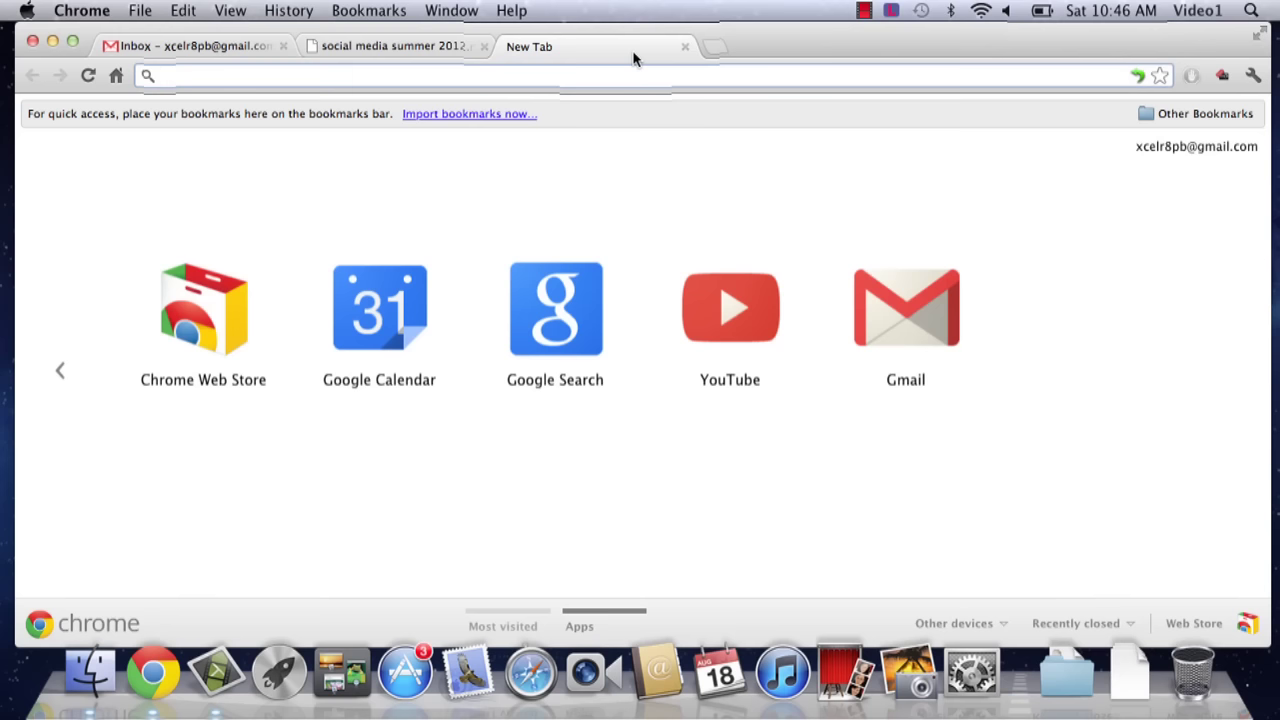
- Search Google for 'chrome webstore' and go to the Chrome Web Store result
{"action": "type", "text": "chrome "}
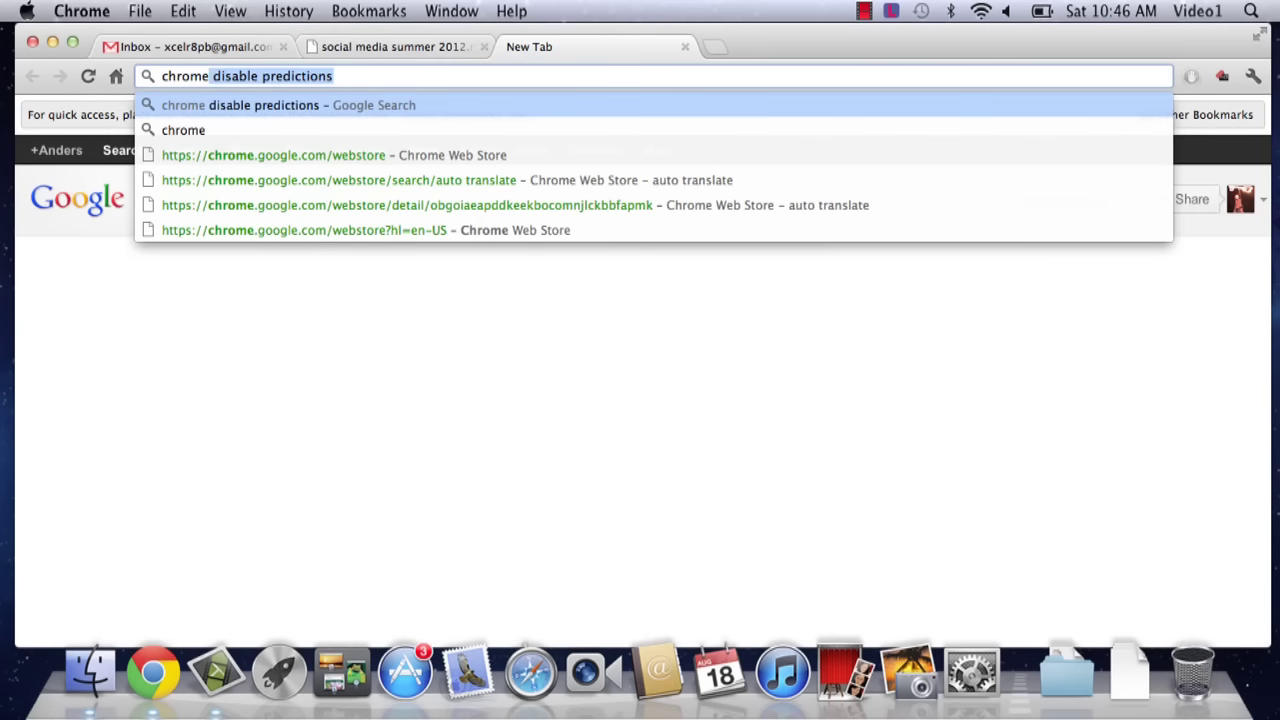
{"action": "type", "text": "webstore"}
{"action": "key", "text": "Return"}
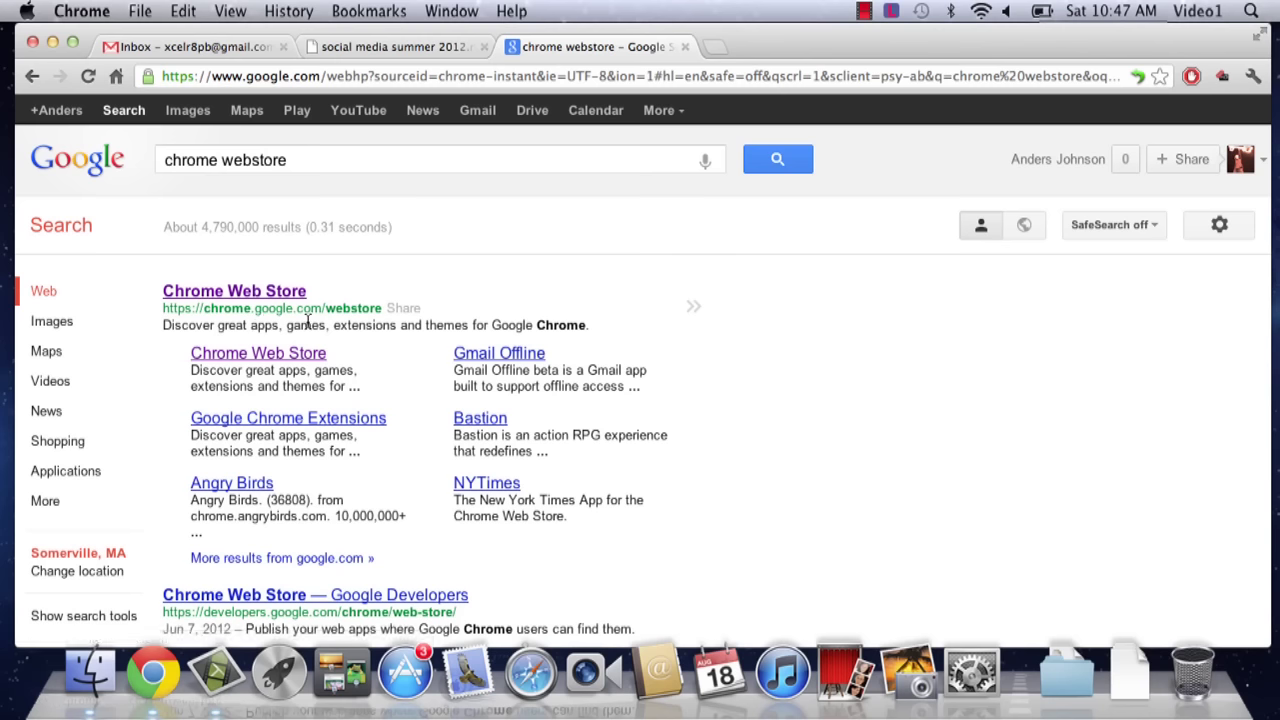
{"action": "left_click", "coordinate": [292, 292]}
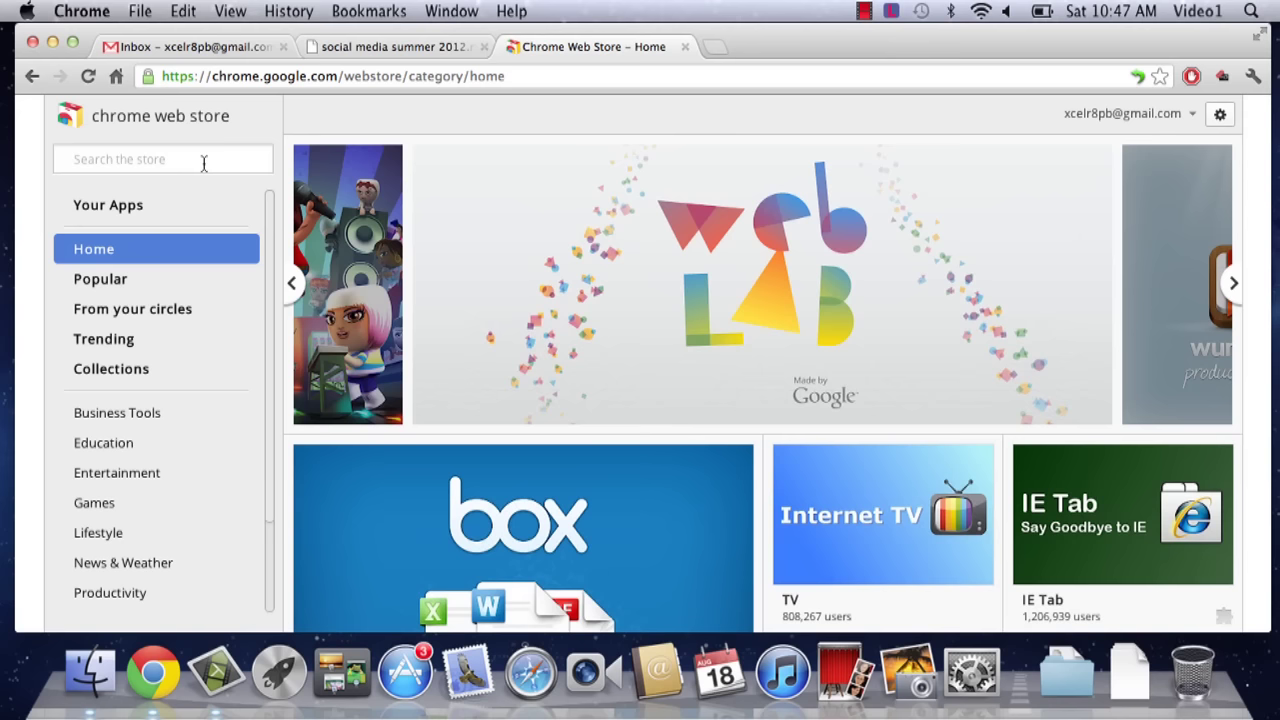
- Search the Chrome Web Store for 'auto translate'
{"action": "left_click", "coordinate": [136, 159]}
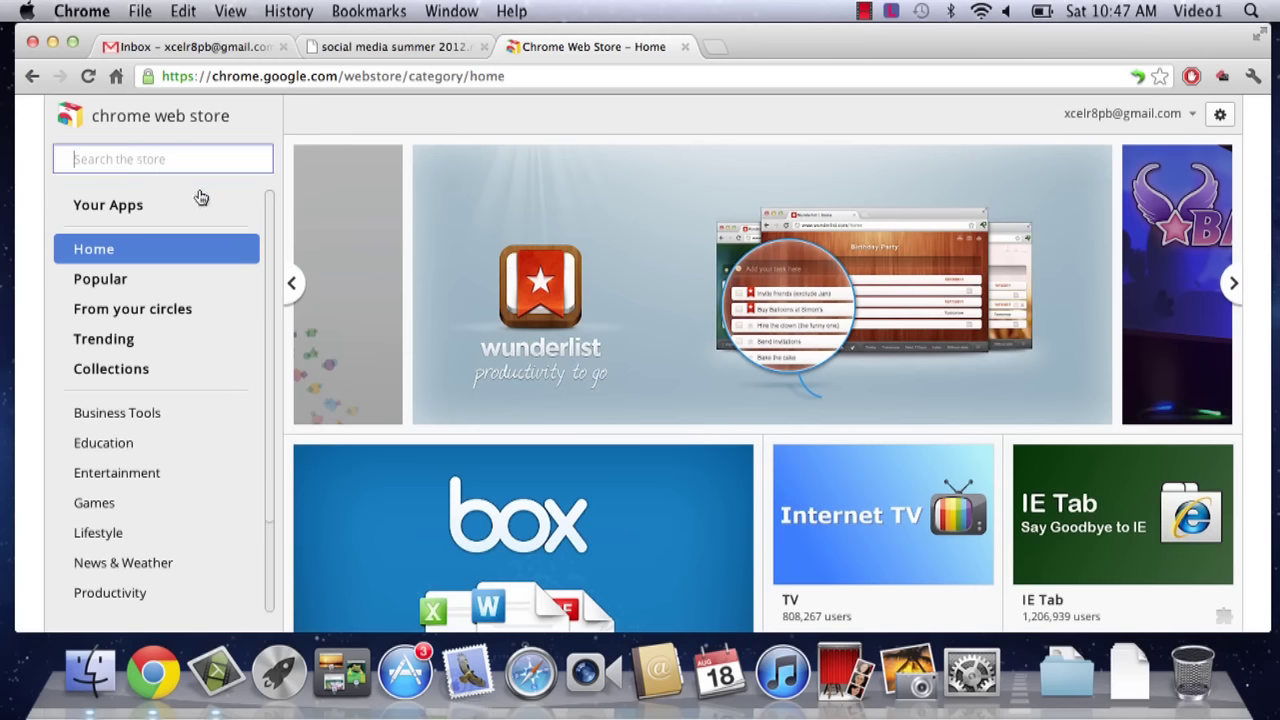
{"action": "type", "text": "auto trans"}
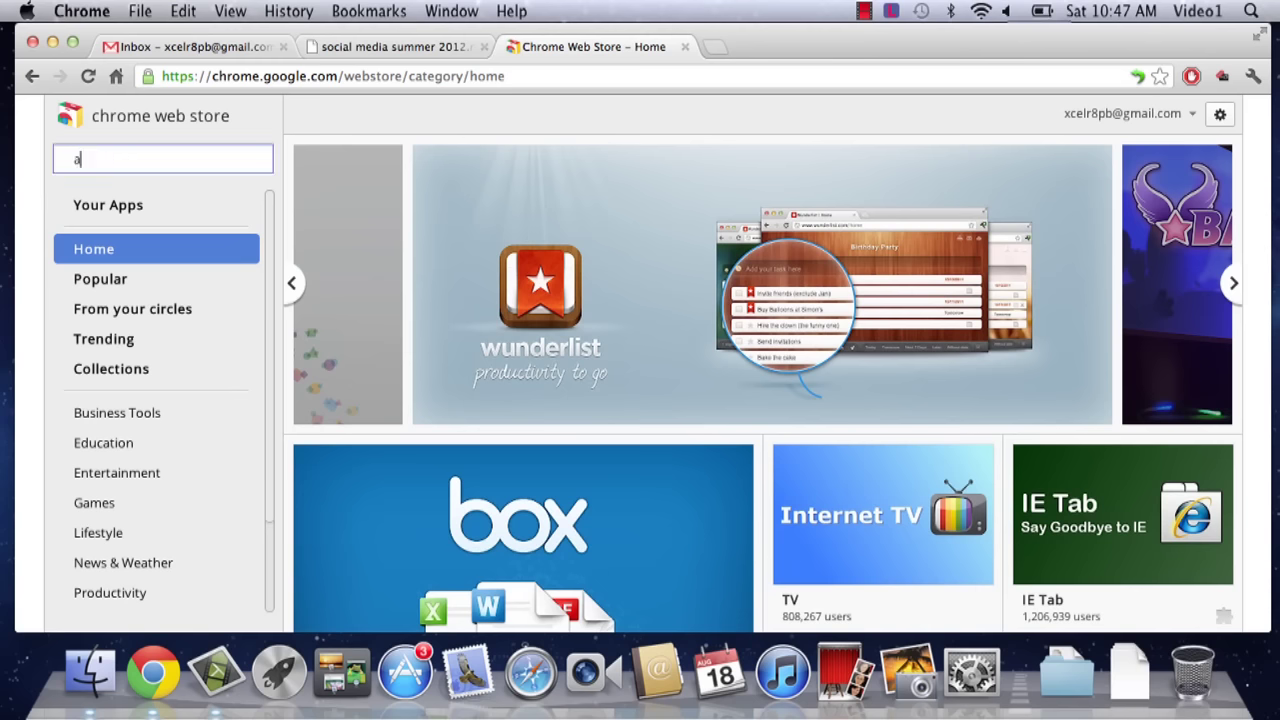
{"action": "type", "text": "late"}
{"action": "key", "text": "Return"}
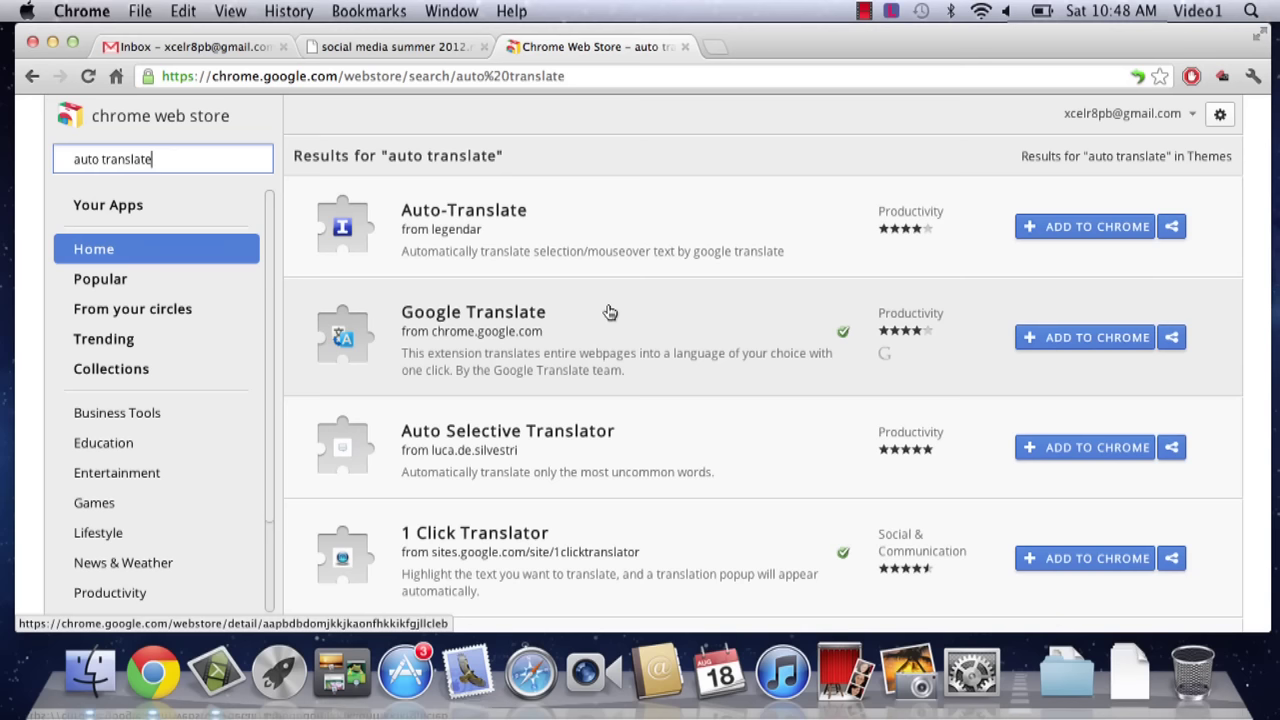
- Add the Google Translate extension to Chrome and confirm the installation
{"action": "left_click", "coordinate": [1063, 337]}
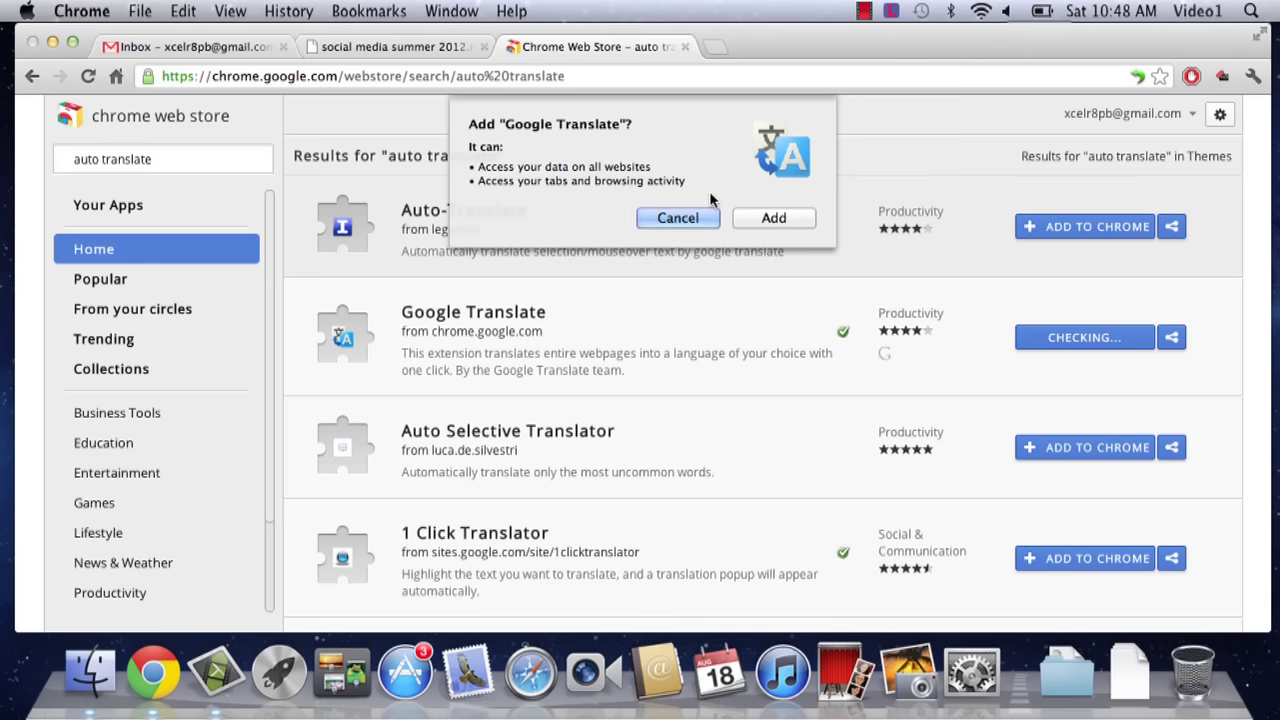
{"action": "left_click", "coordinate": [779, 221]}
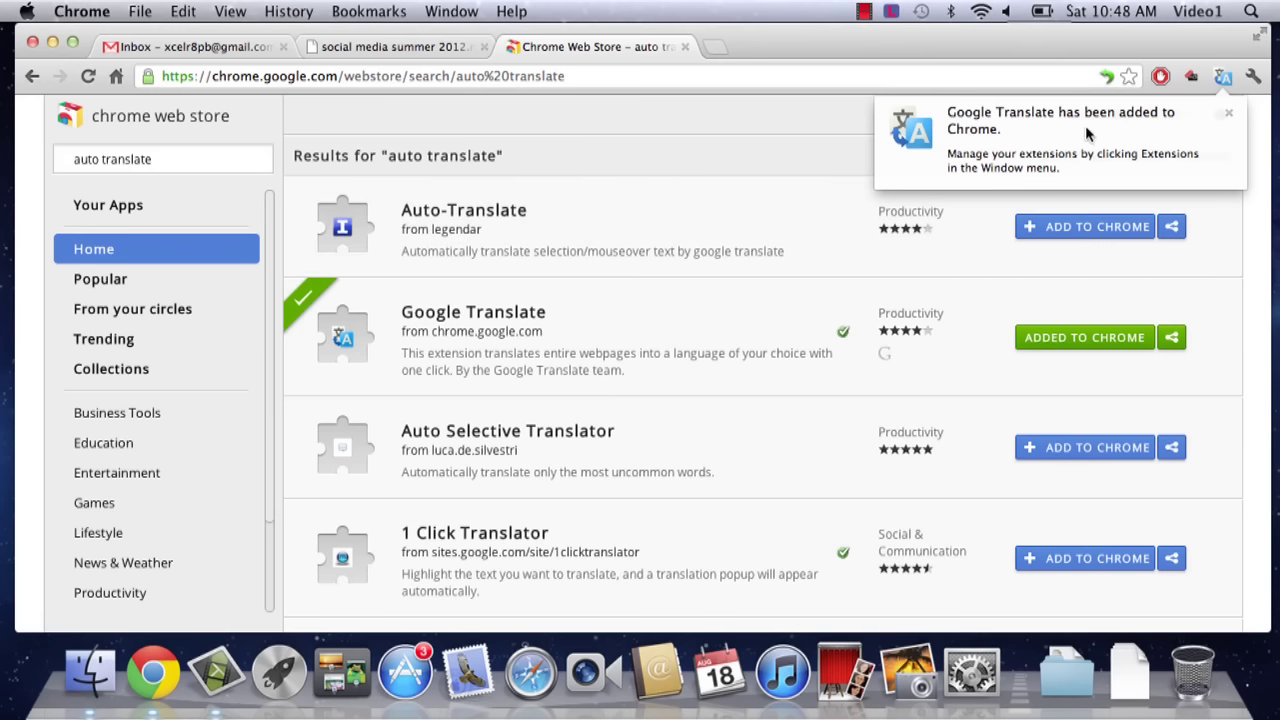
{"action": "left_click", "coordinate": [1224, 88]}
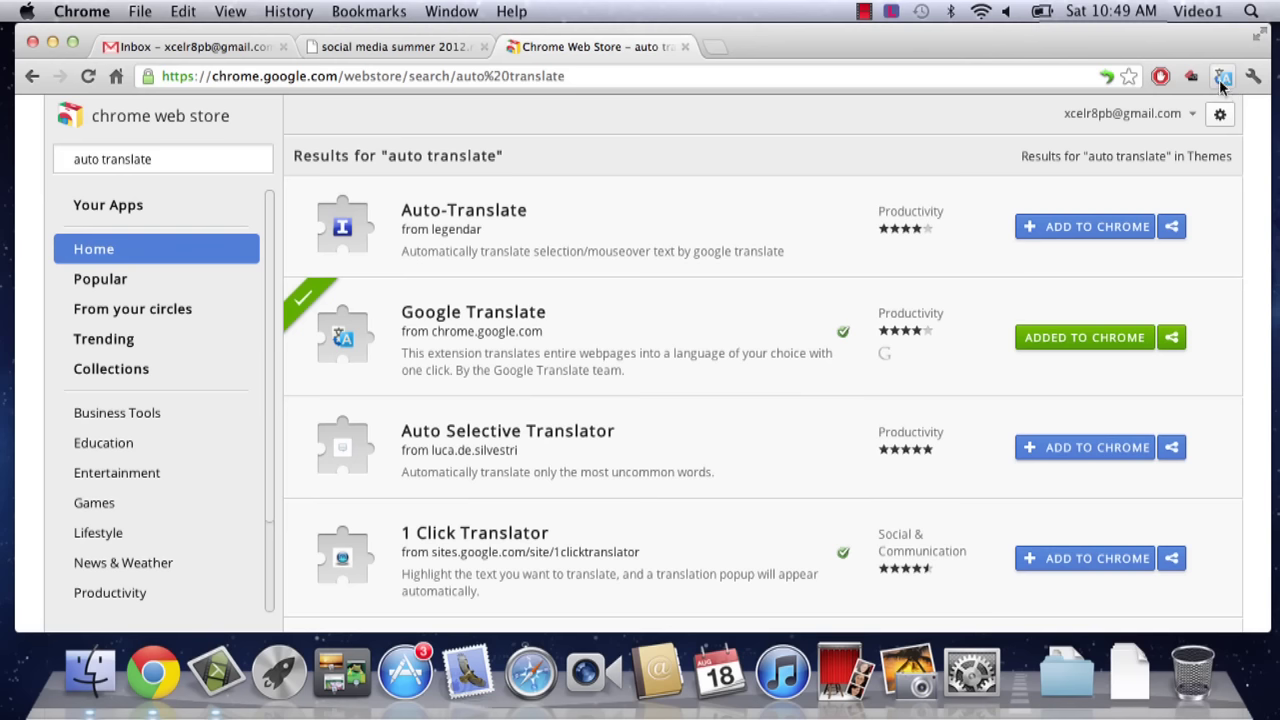
{"action": "right_click", "coordinate": [1222, 86]}
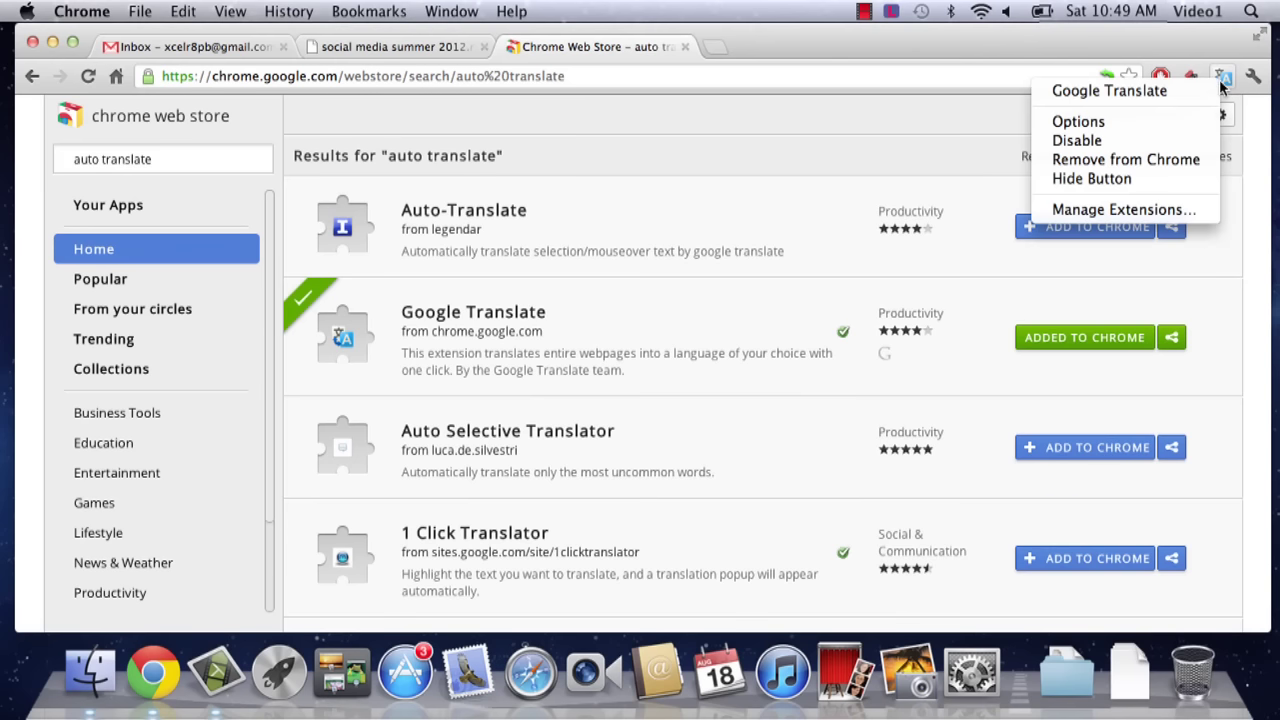
{"action": "left_click", "coordinate": [1165, 91]}
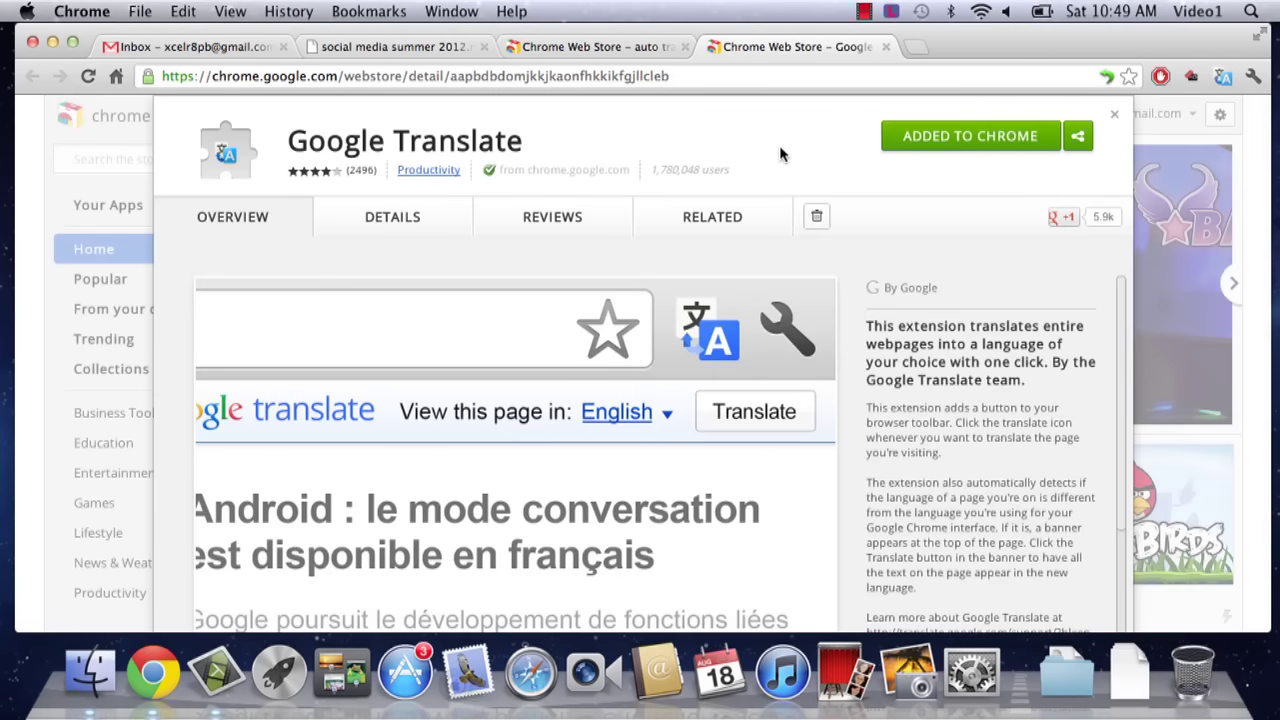
{"action": "scroll", "coordinate": [848, 337], "scroll_direction": "down", "scroll_amount": 3}
{"action": "scroll", "coordinate": [848, 337], "scroll_direction": "up", "scroll_amount": 3}
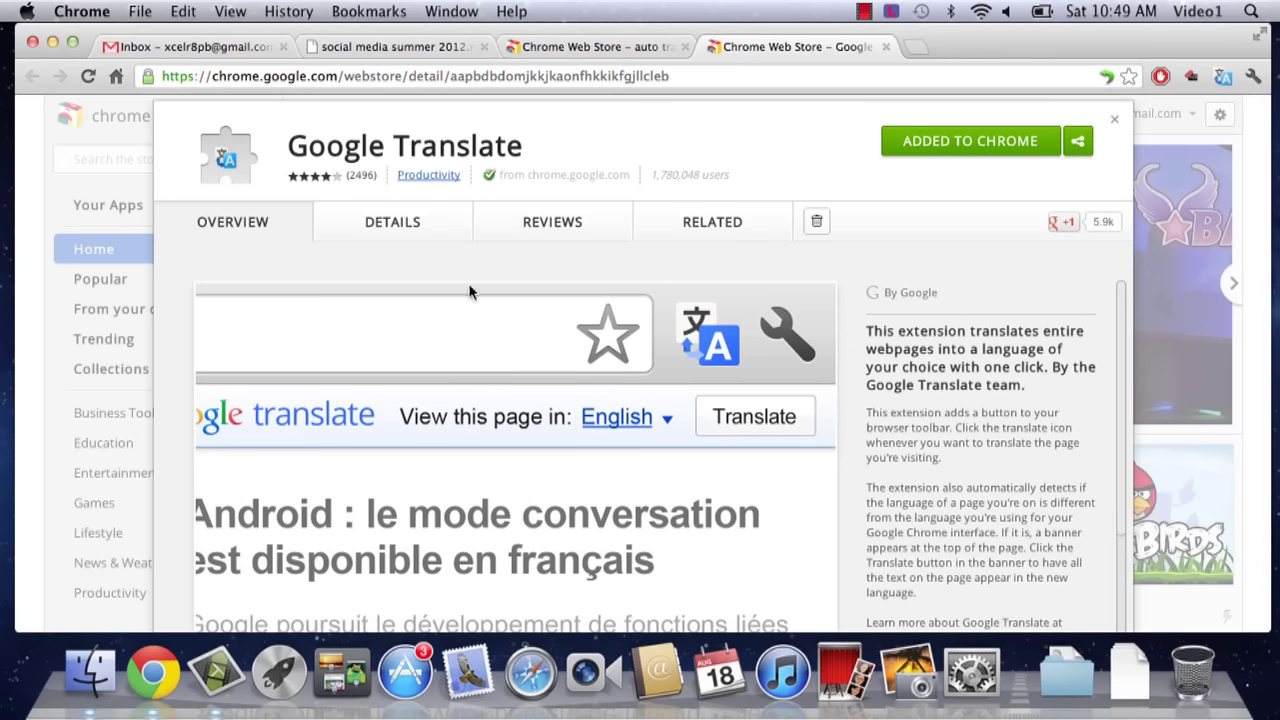
{"action": "scroll", "coordinate": [922, 400], "scroll_direction": "down", "scroll_amount": 3}
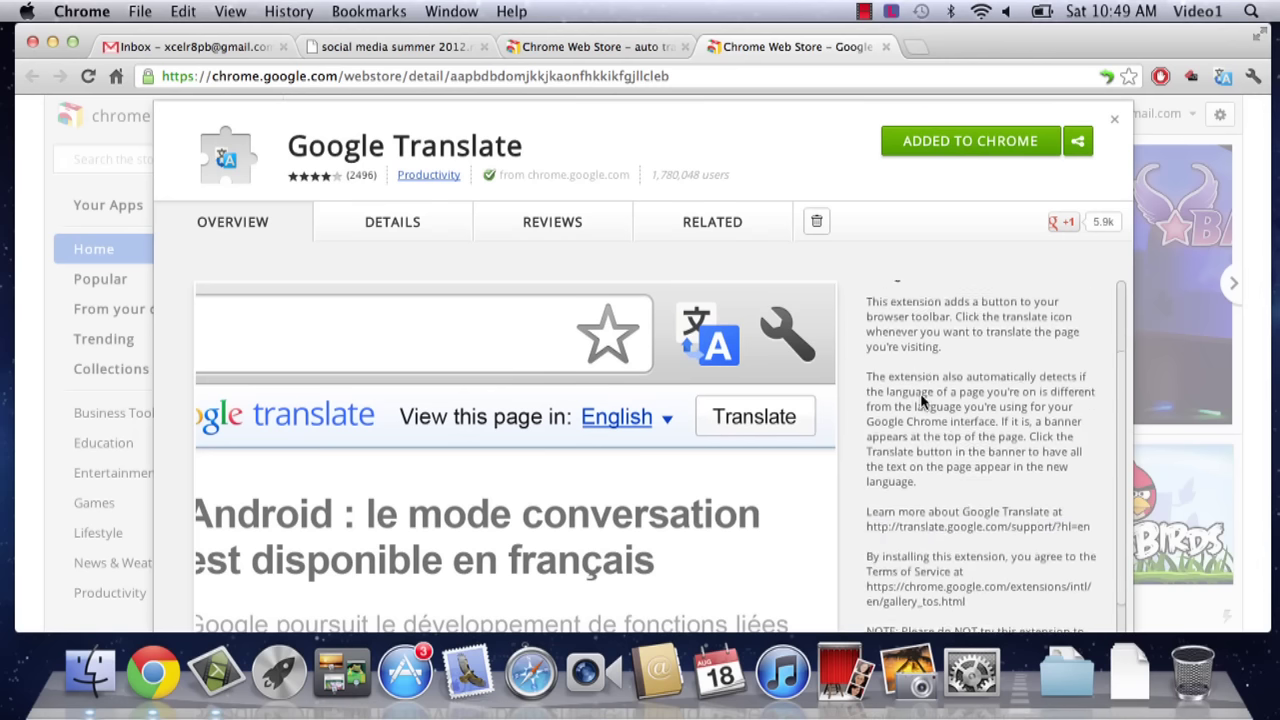
{"action": "scroll", "coordinate": [922, 400], "scroll_direction": "down", "scroll_amount": 3}
{"action": "scroll", "coordinate": [922, 400], "scroll_direction": "up", "scroll_amount": 5}
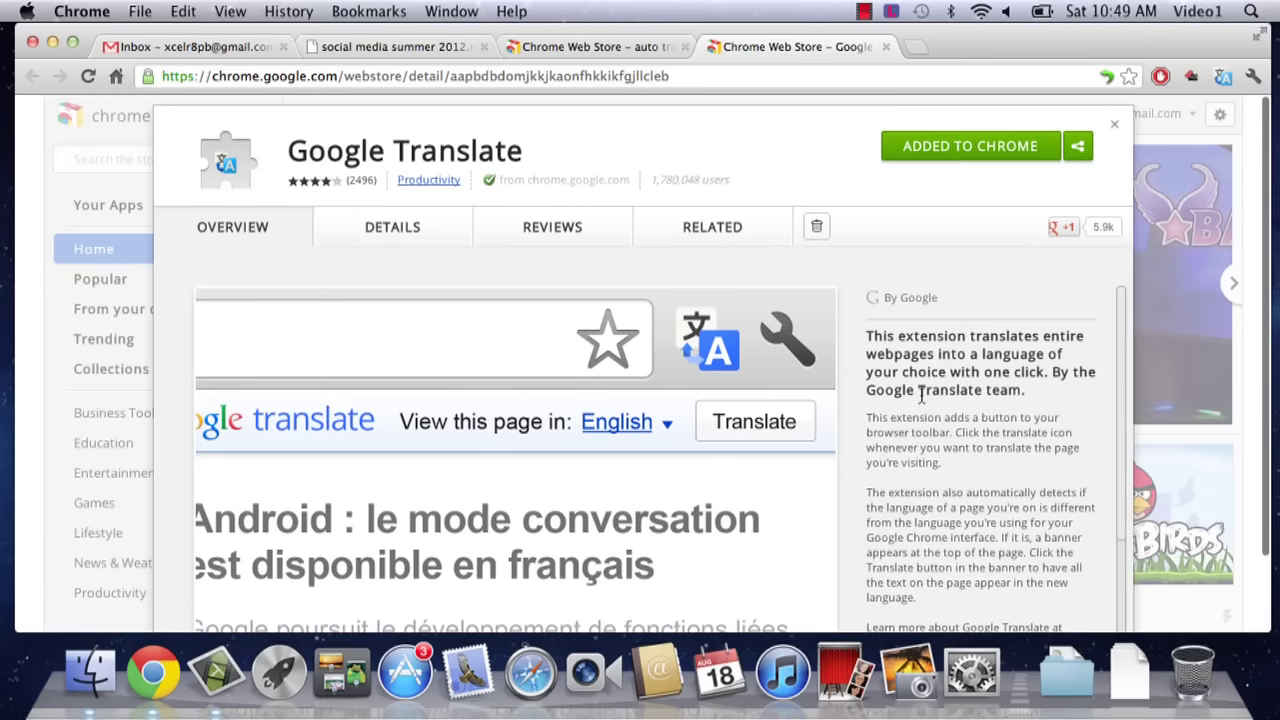
{"action": "left_click", "coordinate": [886, 47]}
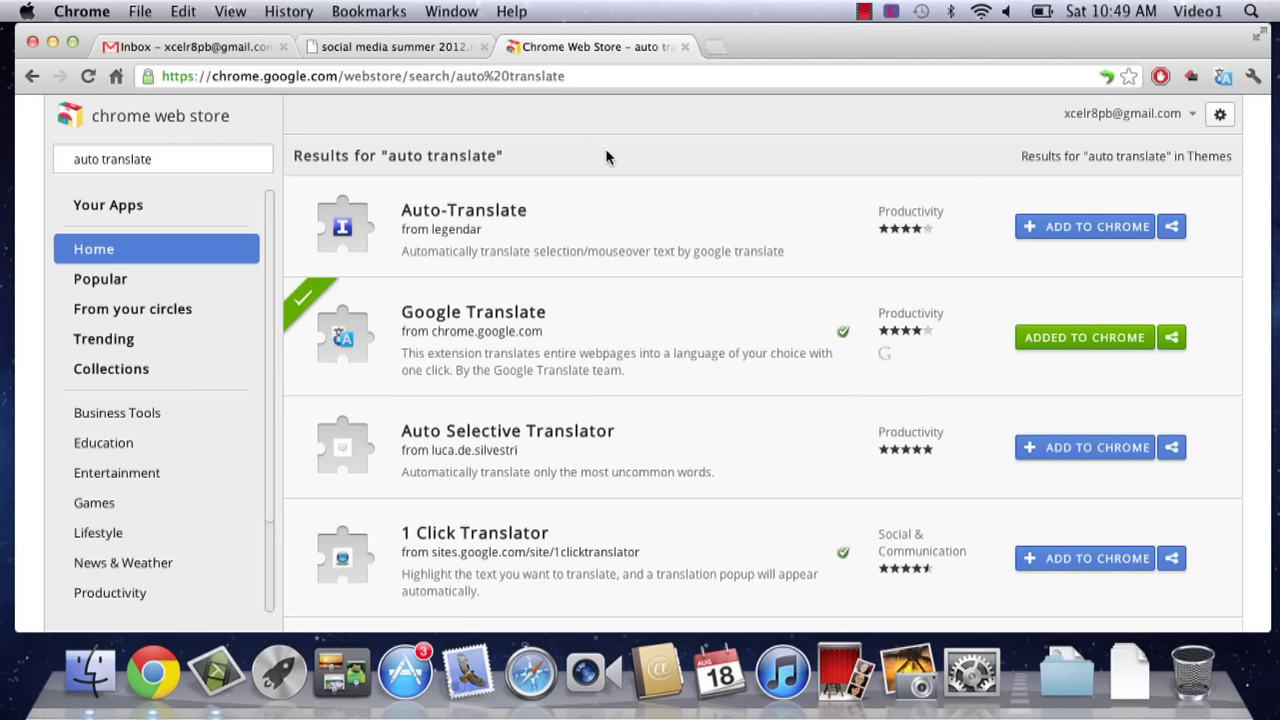
- In a new tab, search 'spanish dictionary' and go to the SpanishDict site
{"action": "left_click", "coordinate": [718, 50]}
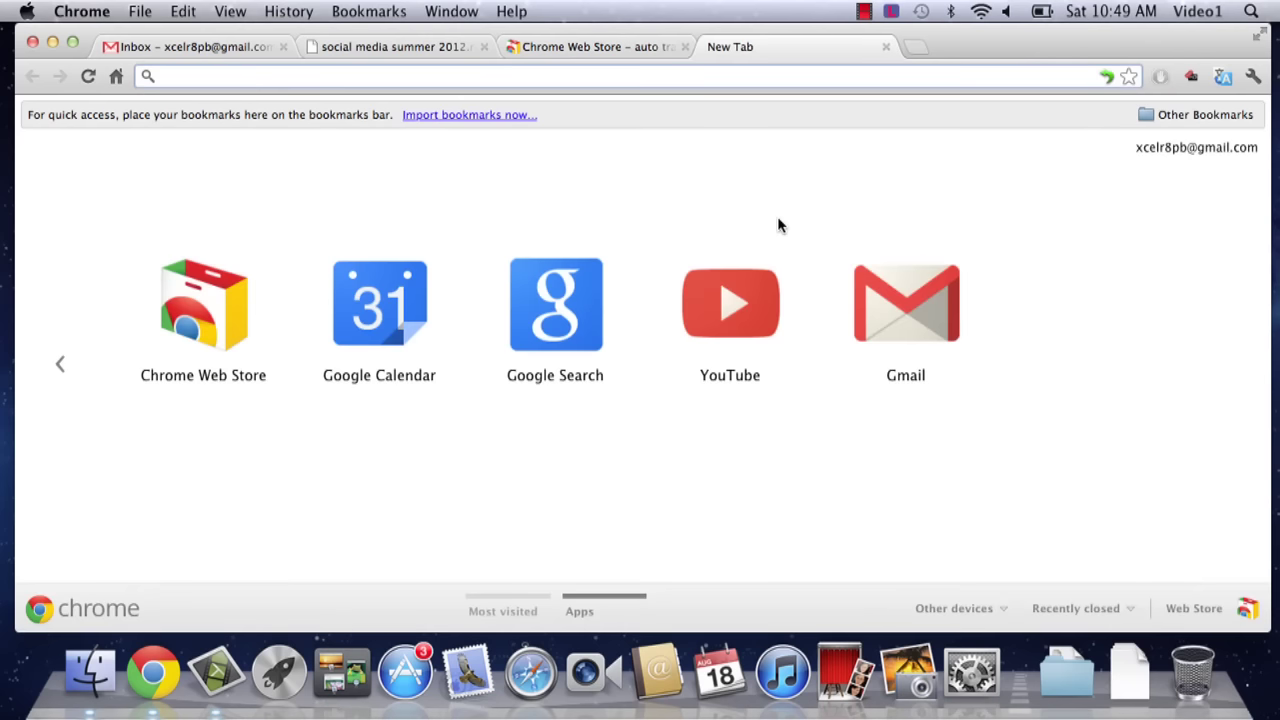
{"action": "type", "text": "spanish di"}
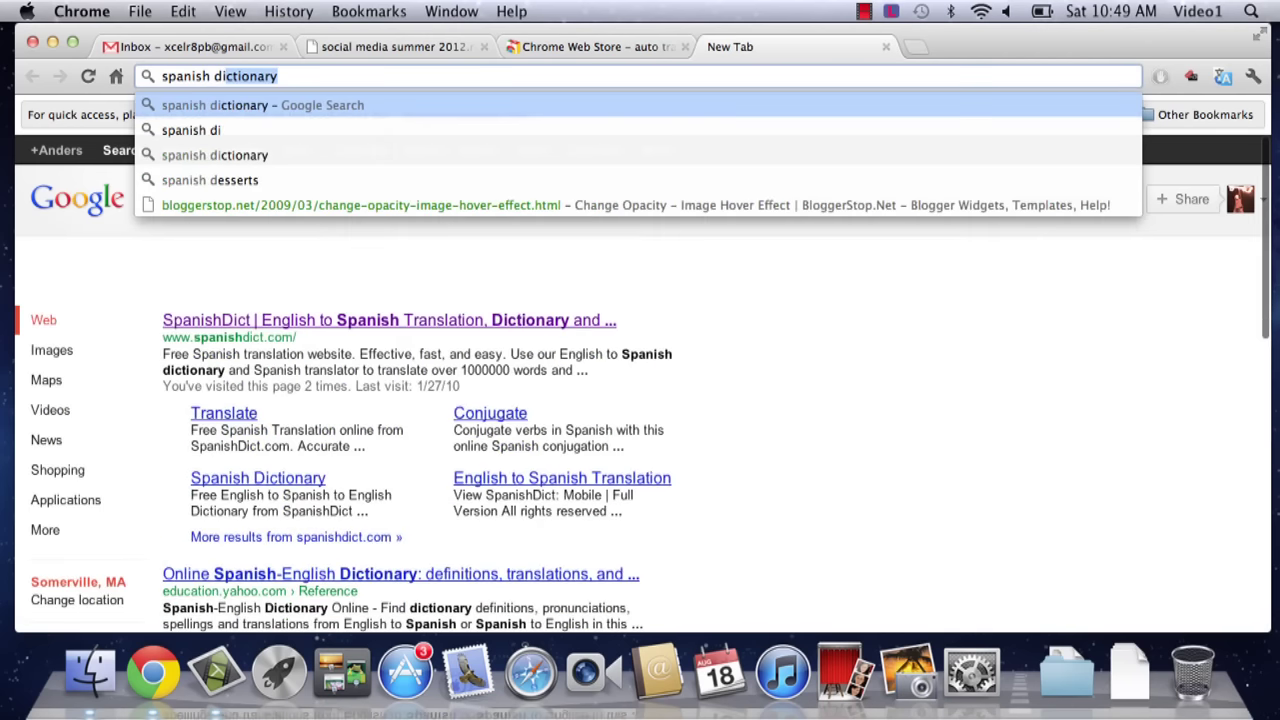
{"action": "type", "text": "ctionary"}
{"action": "key", "text": "Return"}
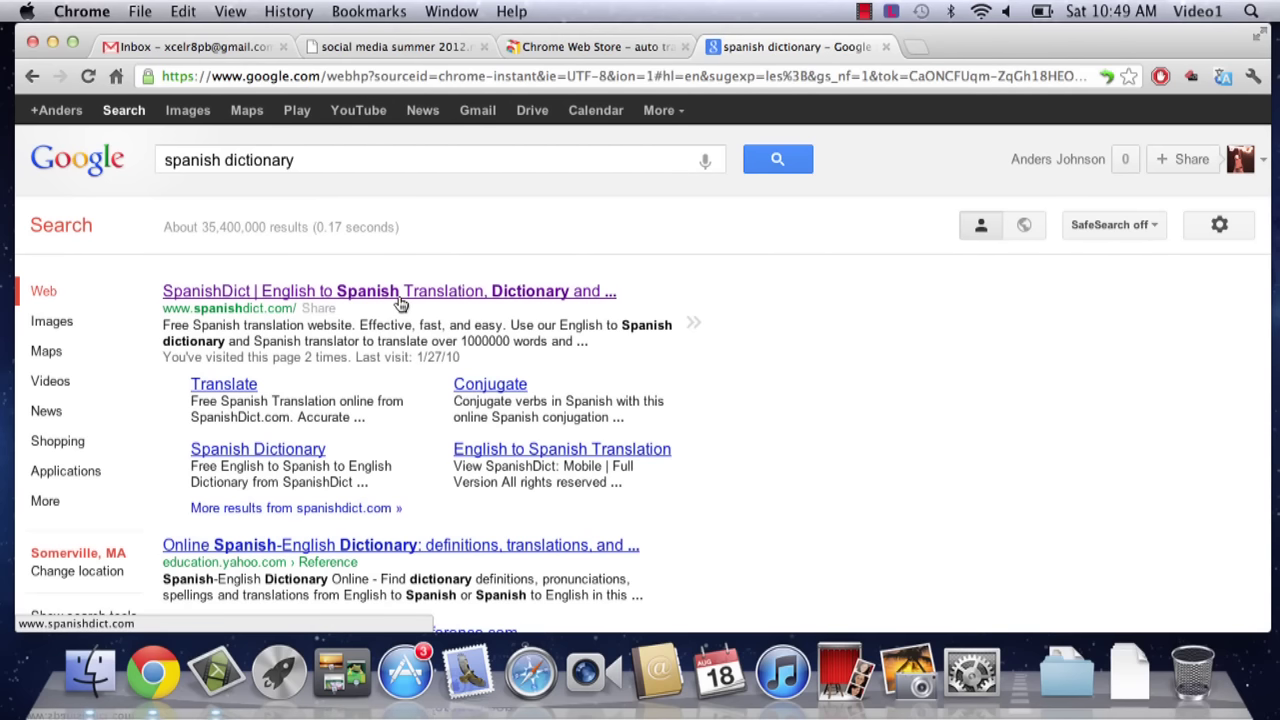
{"action": "left_click", "coordinate": [338, 291]}
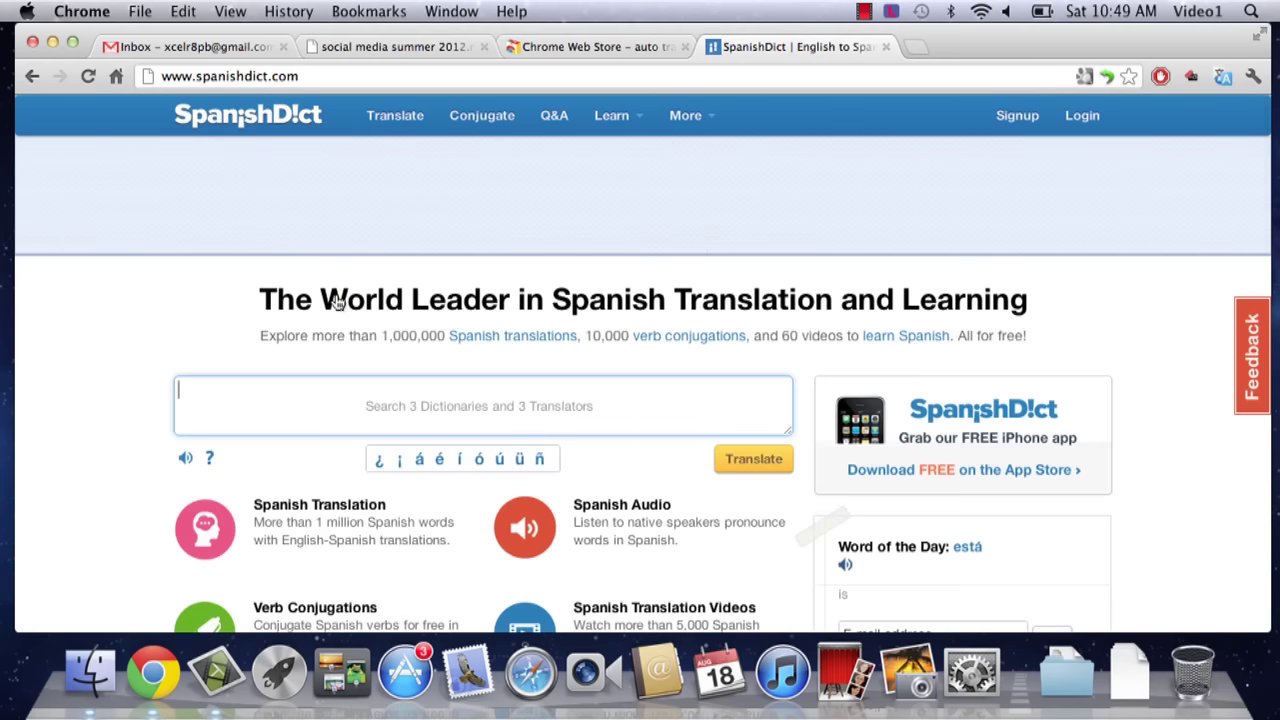
- Enter 'automatical' in SpanishDict's dictionary search box
{"action": "scroll", "coordinate": [98, 363], "scroll_direction": "down", "scroll_amount": 2}
{"action": "scroll", "coordinate": [98, 363], "scroll_direction": "down", "scroll_amount": 1}
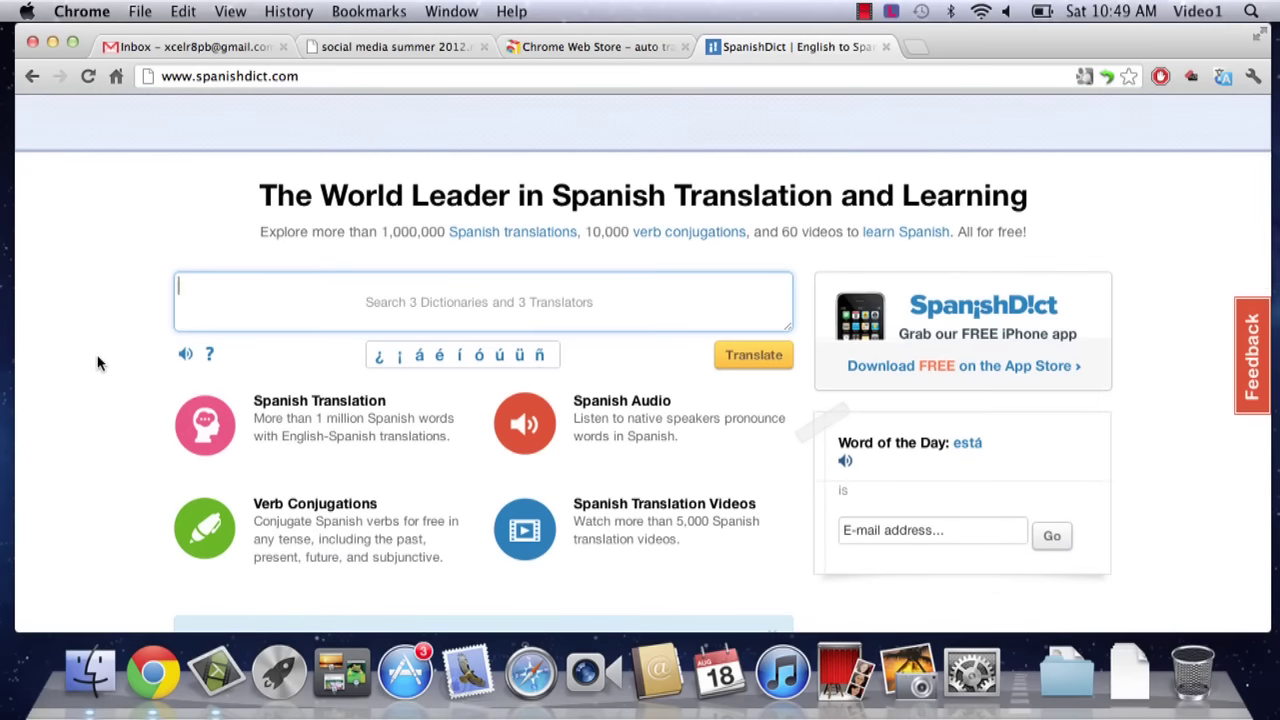
{"action": "type", "text": "automatically"}
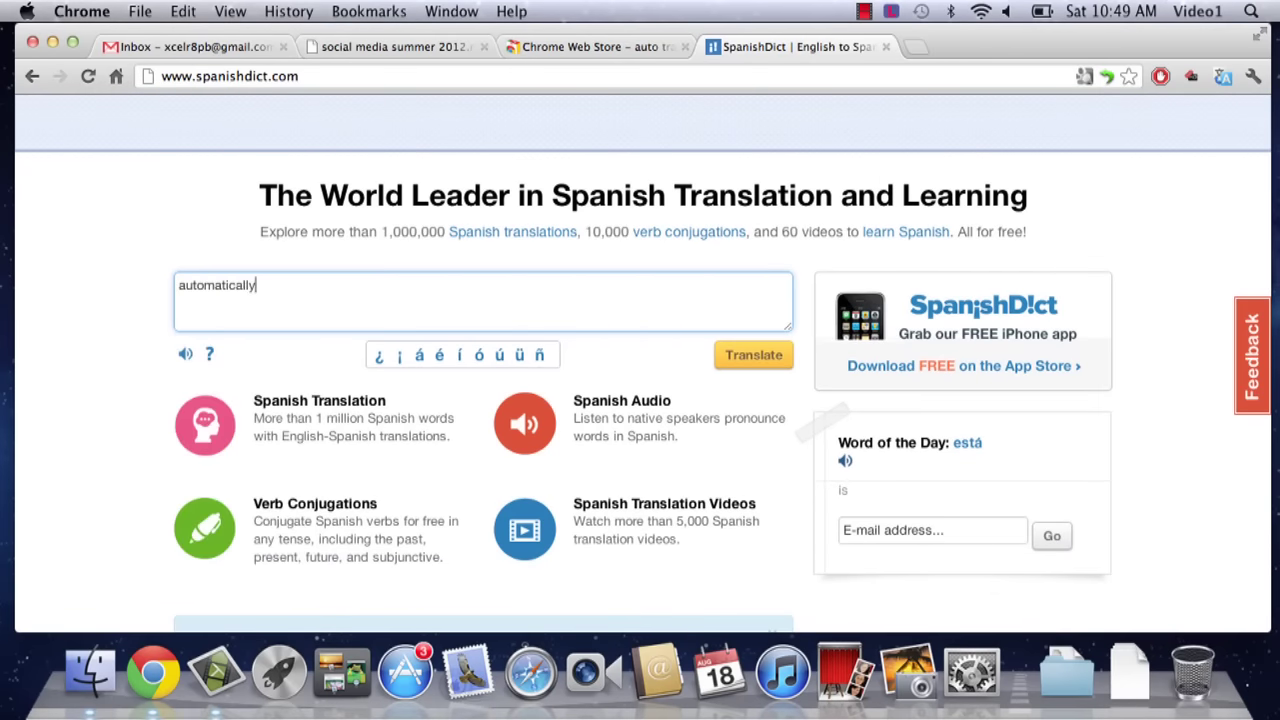
{"action": "key", "text": "Return"}
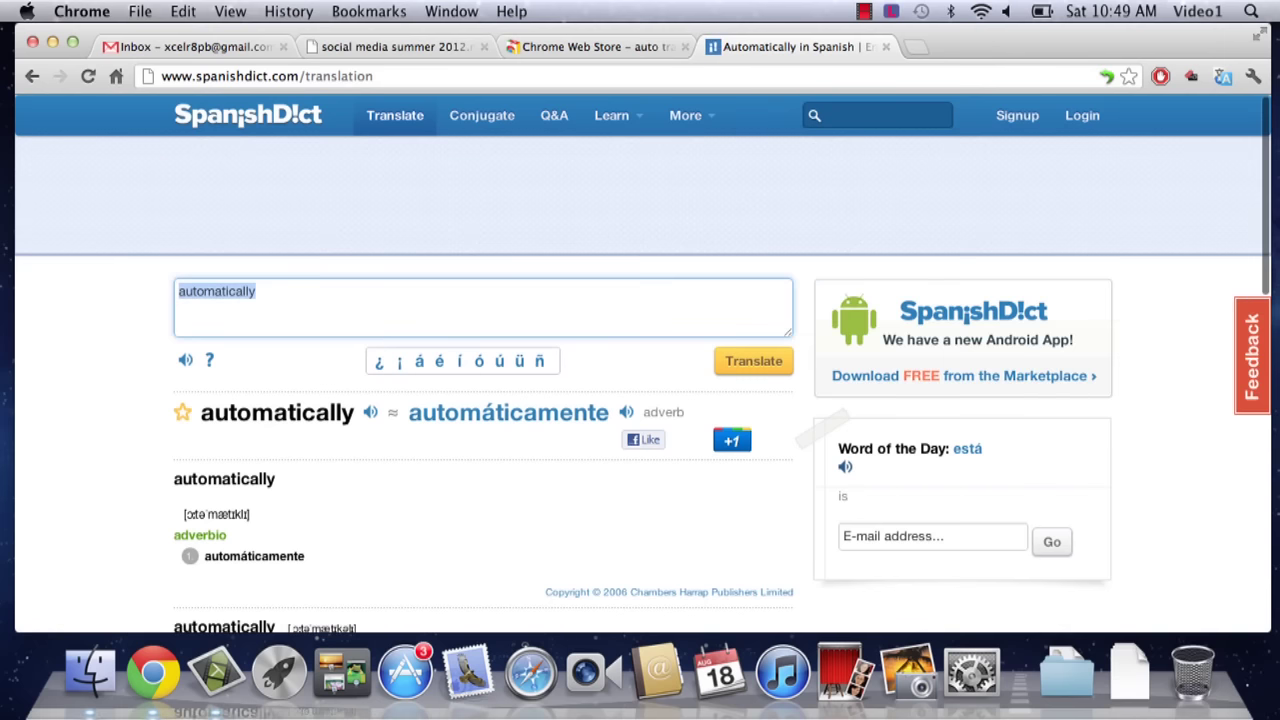
{"action": "scroll", "coordinate": [53, 406], "scroll_direction": "down", "scroll_amount": 5}
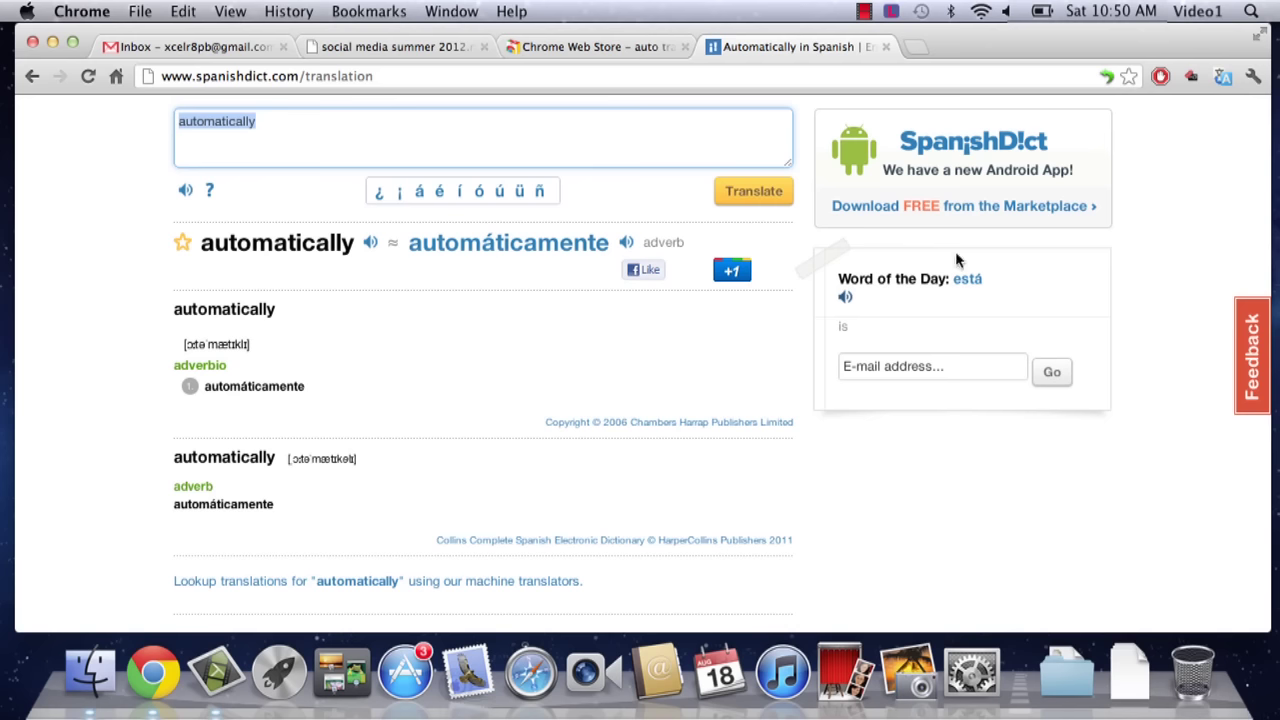
- Use the Google Translate toolbar icon to translate the page into English
{"action": "left_click", "coordinate": [1224, 79]}
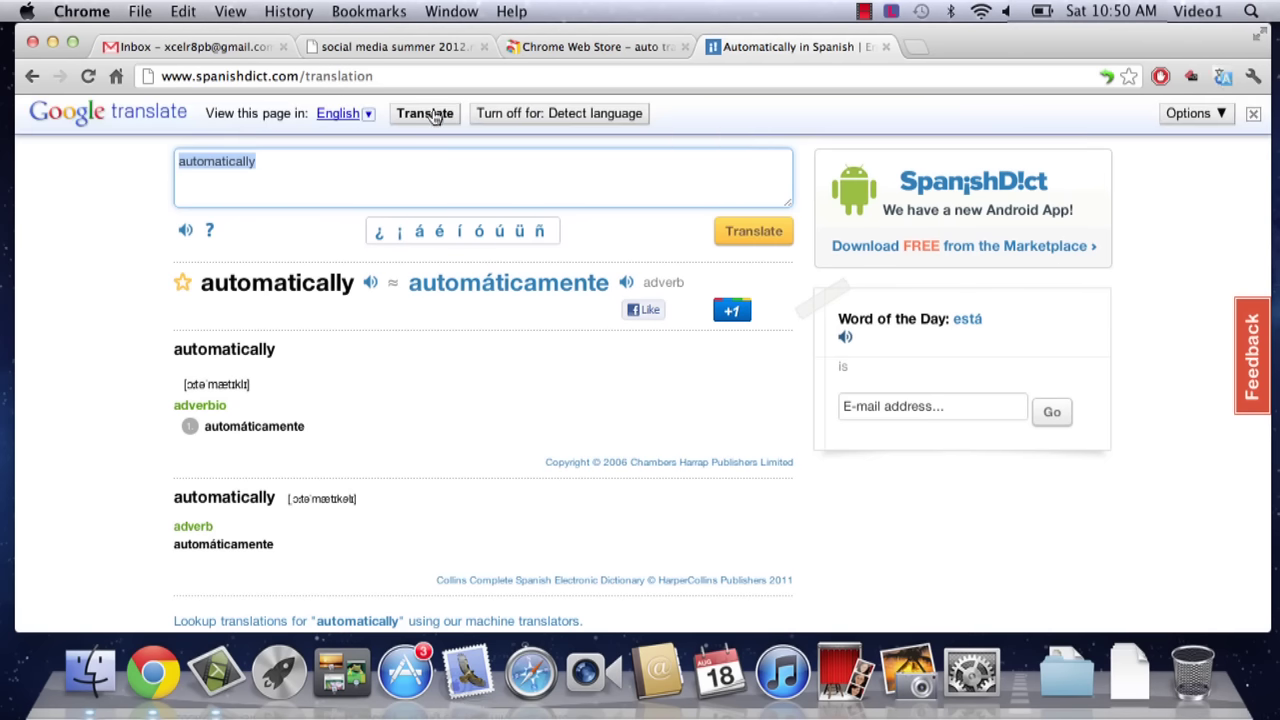
{"action": "left_click", "coordinate": [368, 116]}
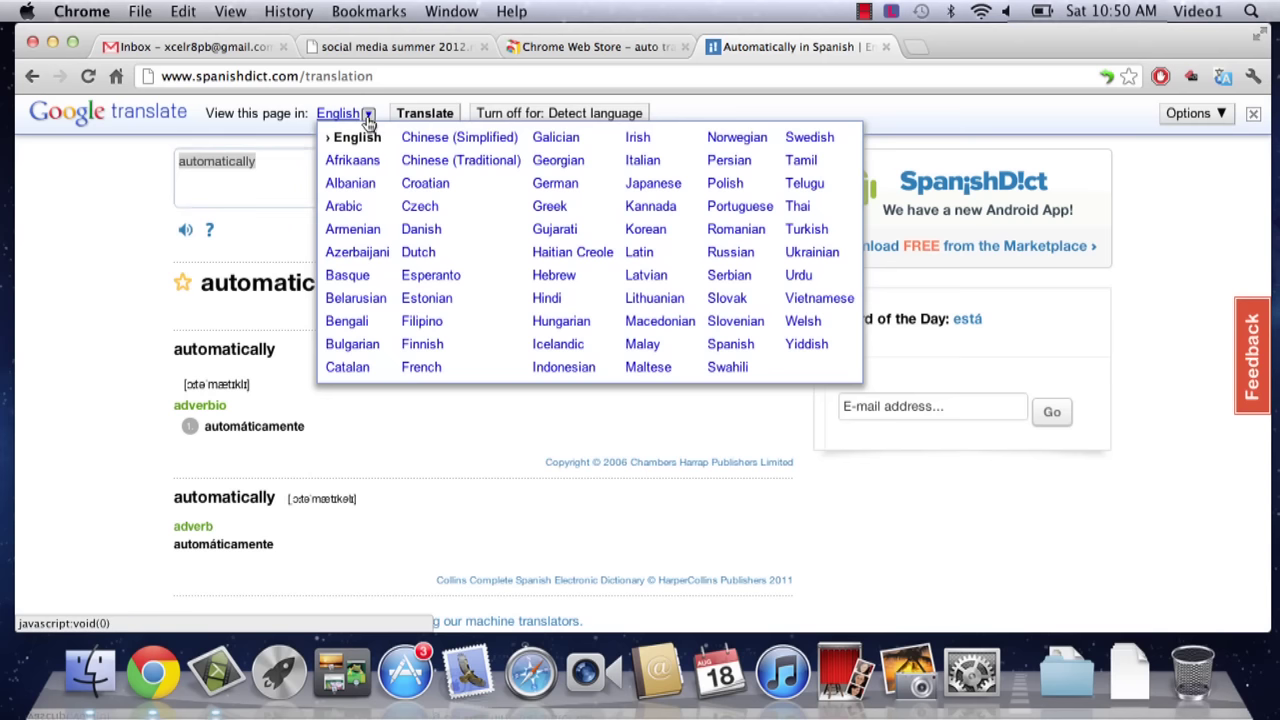
{"action": "left_click", "coordinate": [368, 116]}
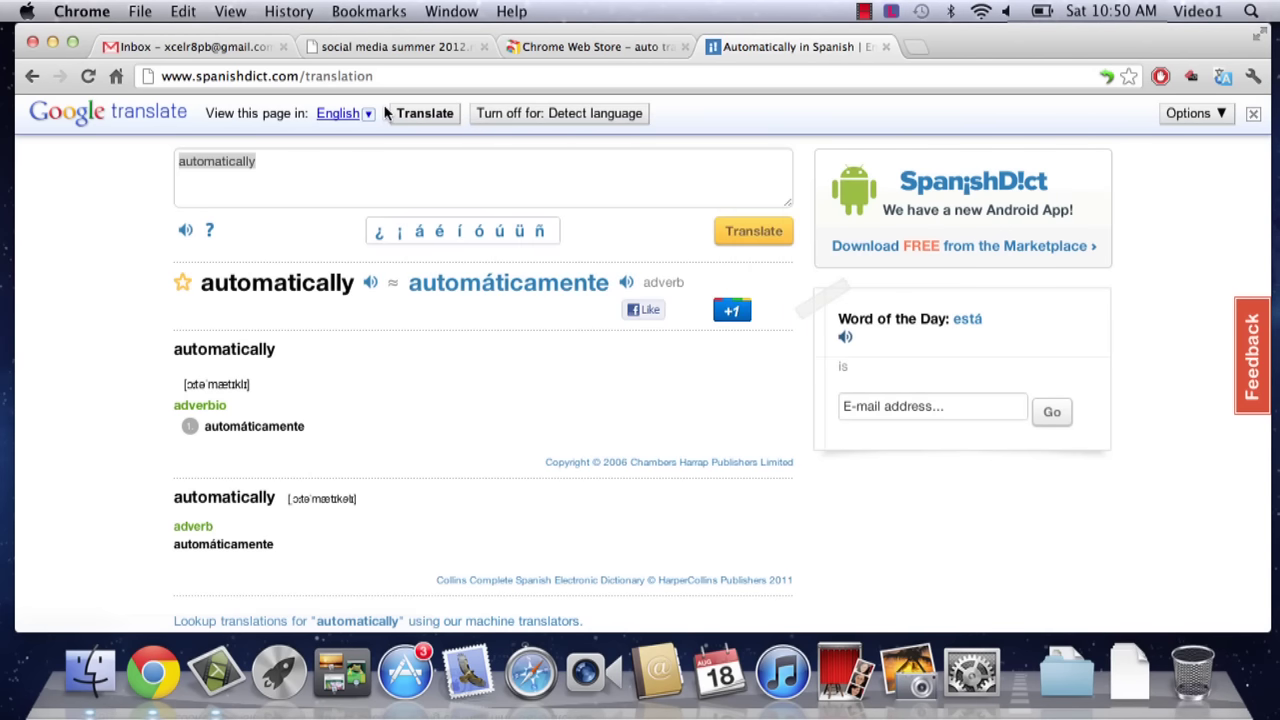
{"action": "left_click", "coordinate": [435, 117]}
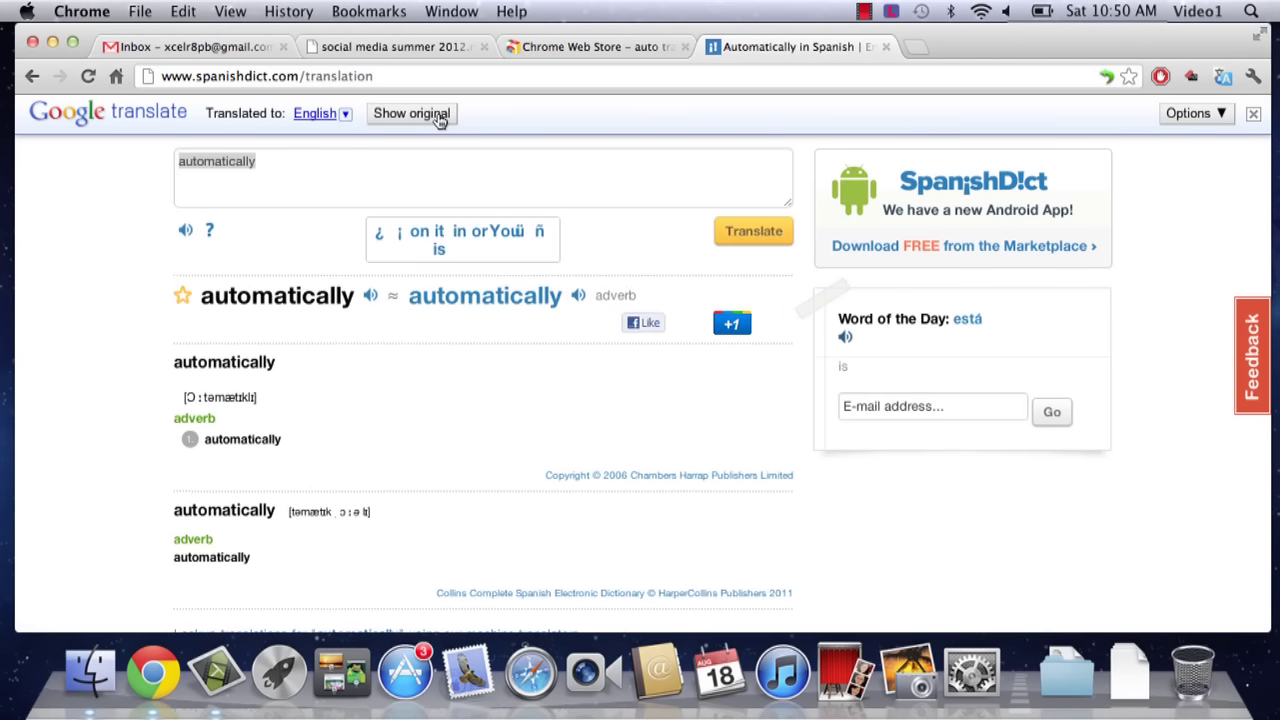